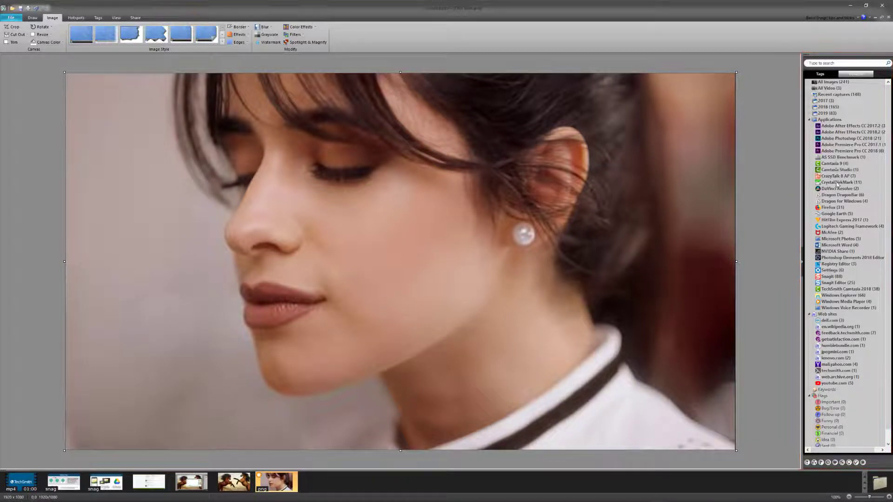
- Show the library captures grouped under CrystalDiskMark, and collapse and re-expand the search pane
click(834, 183)
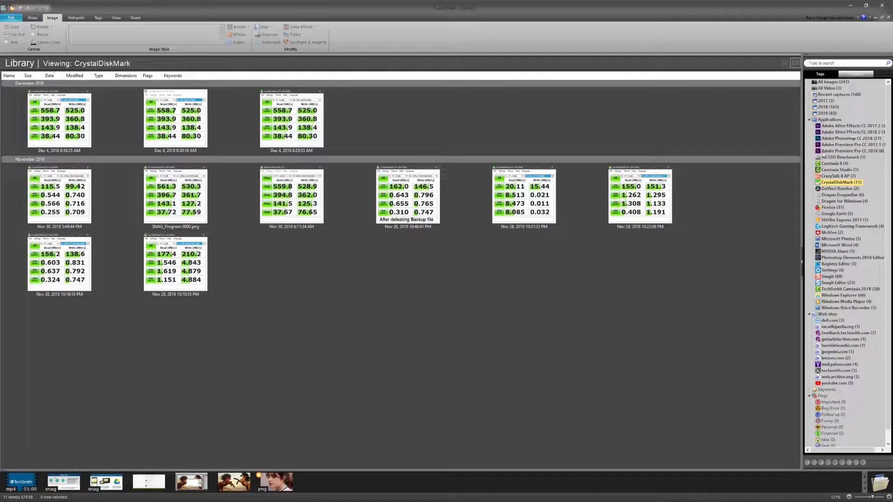
click(802, 265)
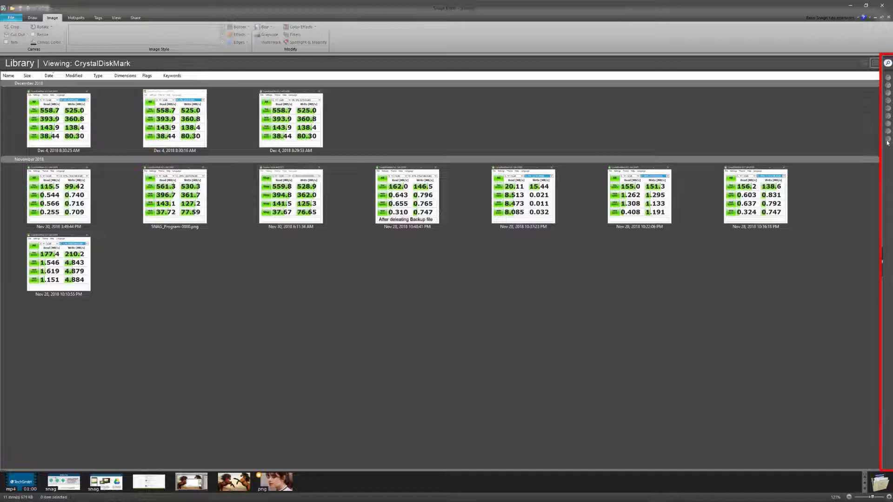
click(881, 262)
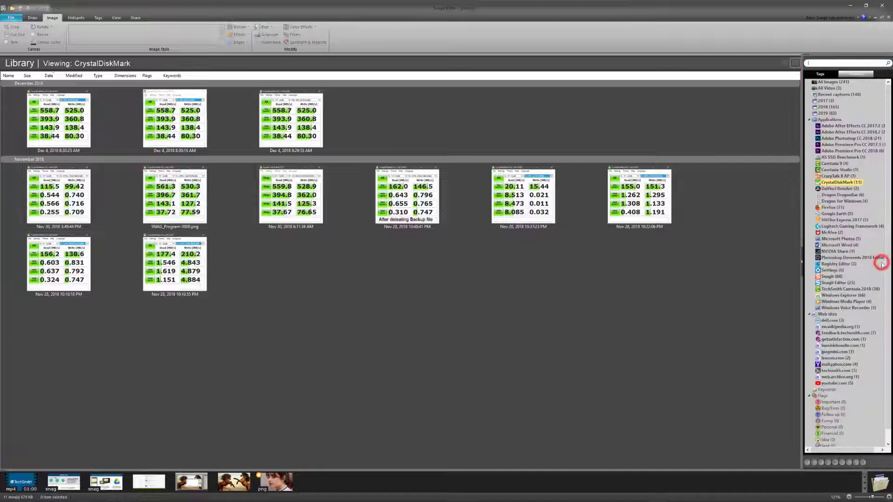
- Move the search pane to the opposite side of the editor and return it to its original side
click(807, 55)
drag(807, 55, 434, 266)
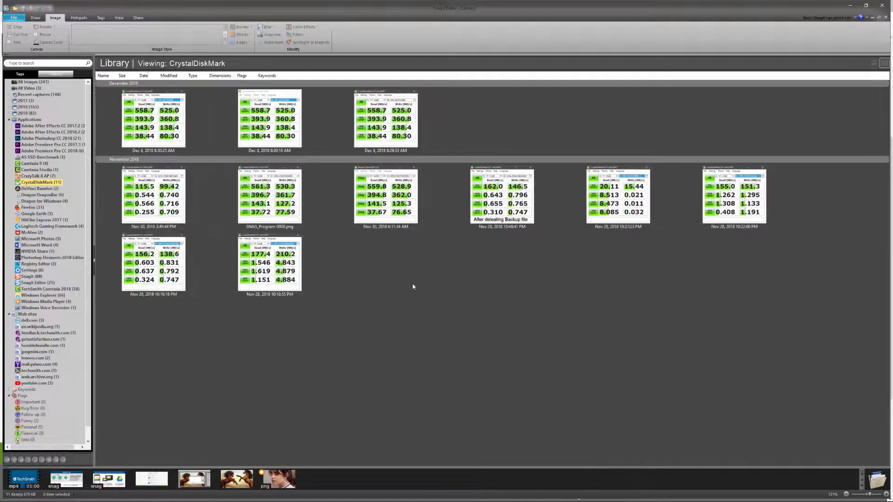
click(9, 56)
drag(8, 56, 459, 261)
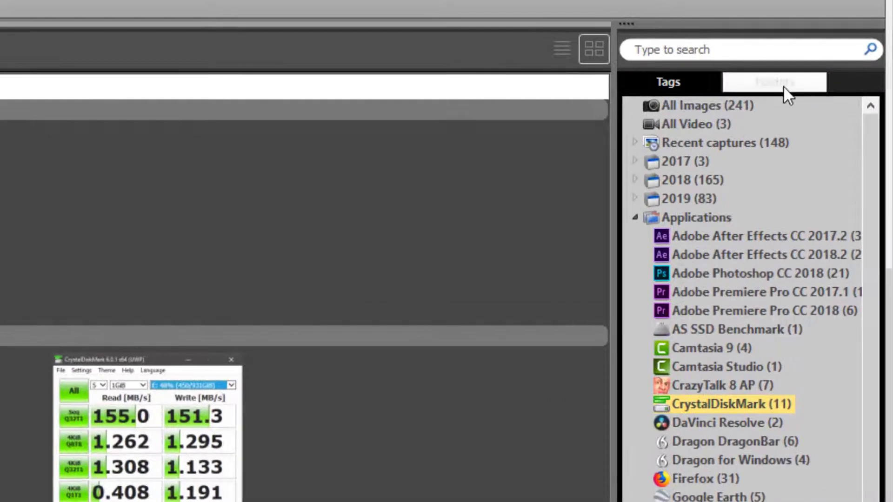
- Switch the library to folder browsing and expand Libraries, Pictures, This PC and New Volume (M:)
click(785, 94)
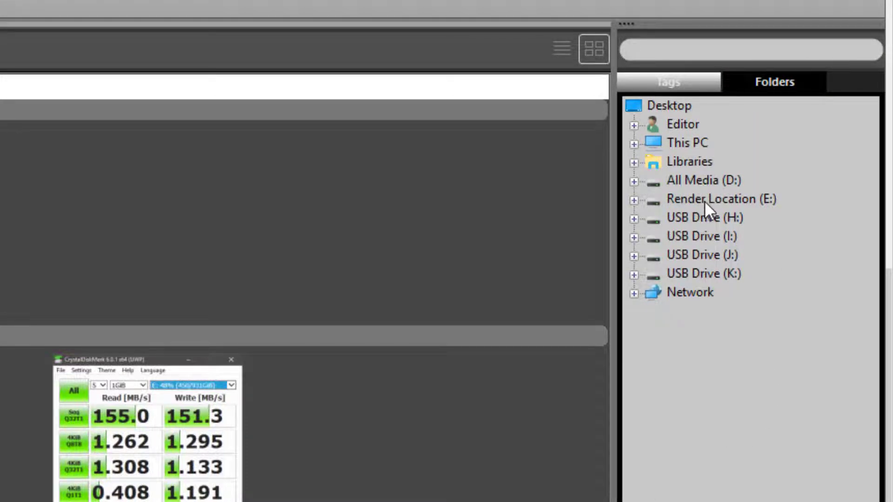
click(634, 161)
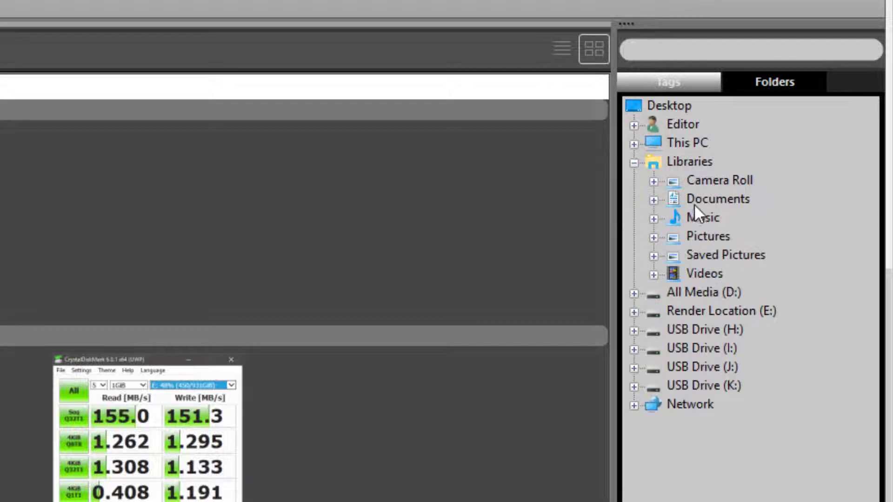
click(654, 236)
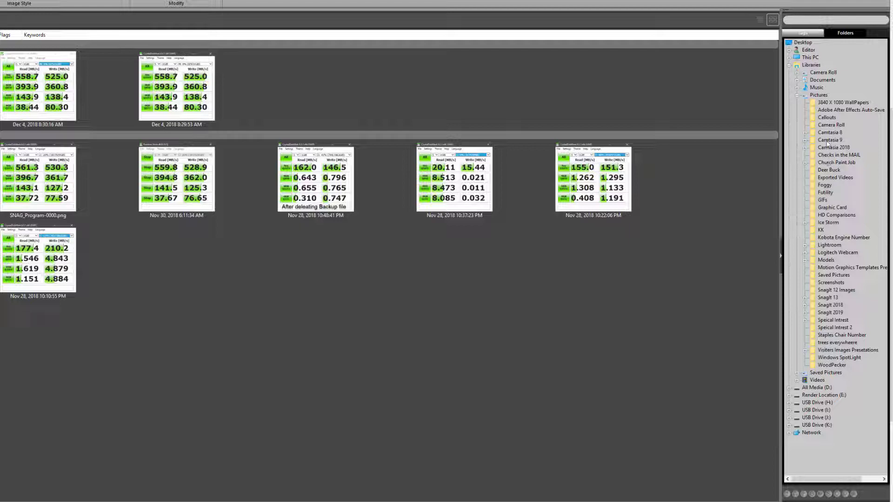
click(789, 57)
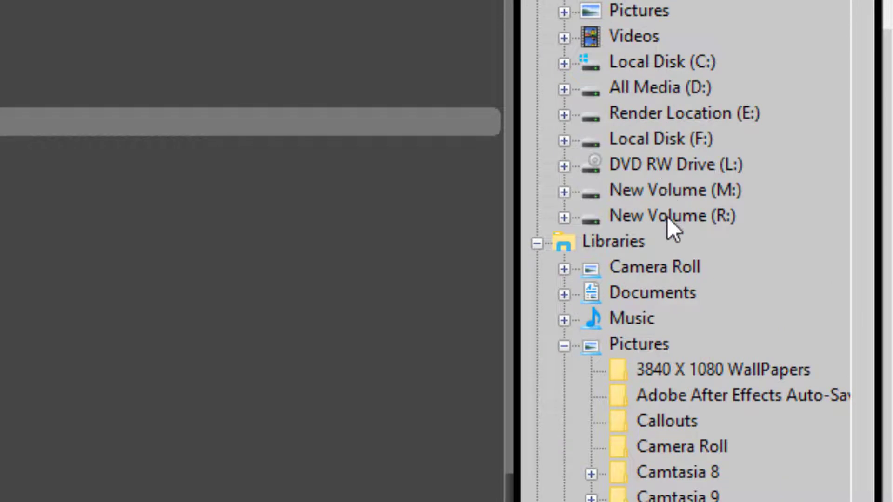
click(563, 191)
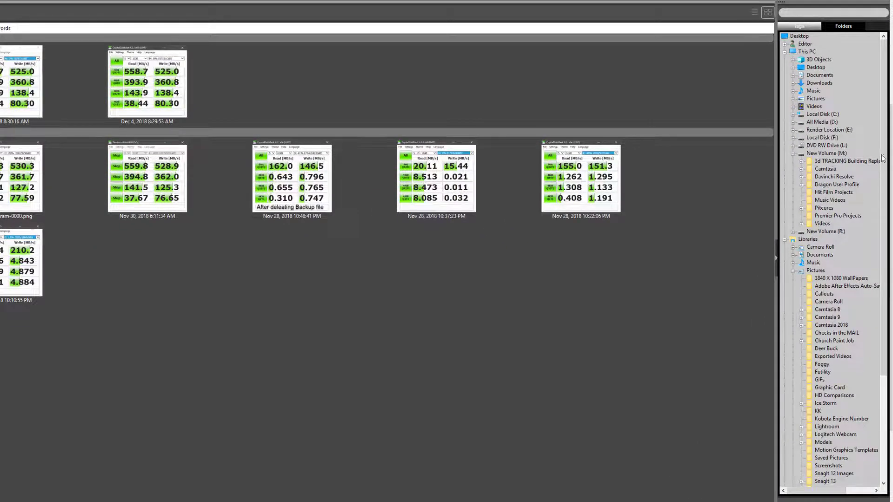
- Expand All Media (D:) and collapse New Volume (M:) in the folder tree
drag(882, 158, 887, 266)
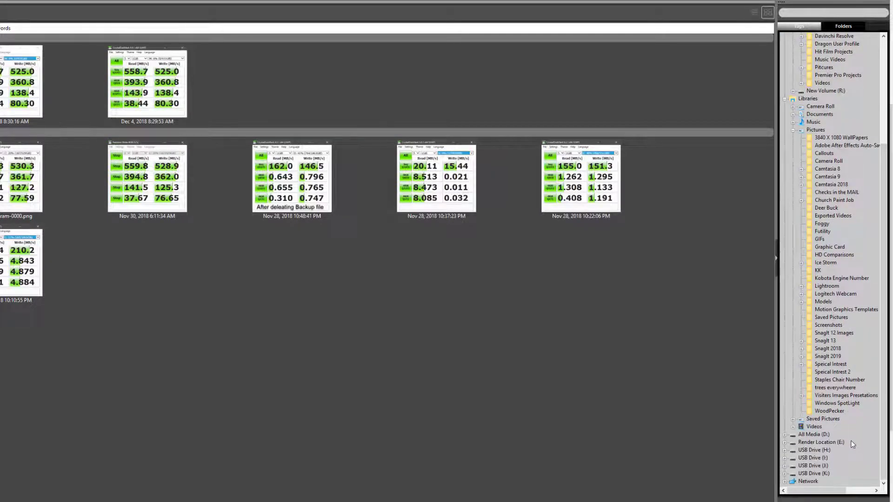
click(785, 435)
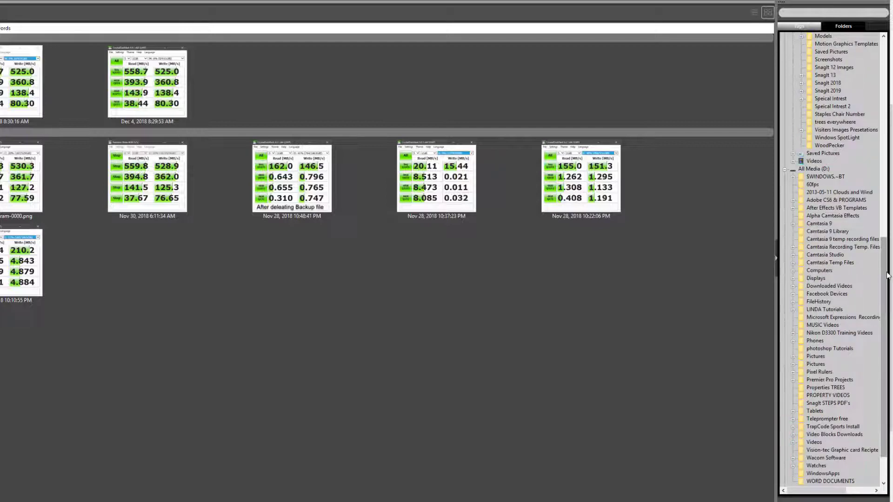
drag(883, 274, 884, 73)
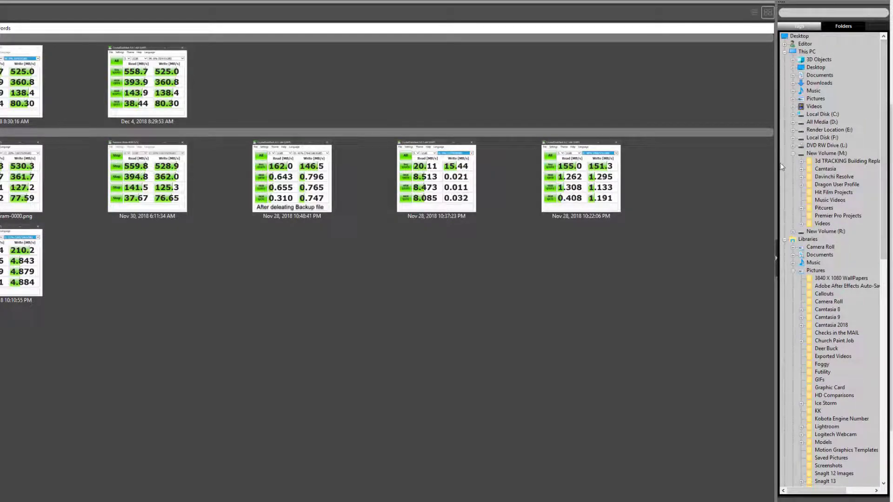
click(792, 153)
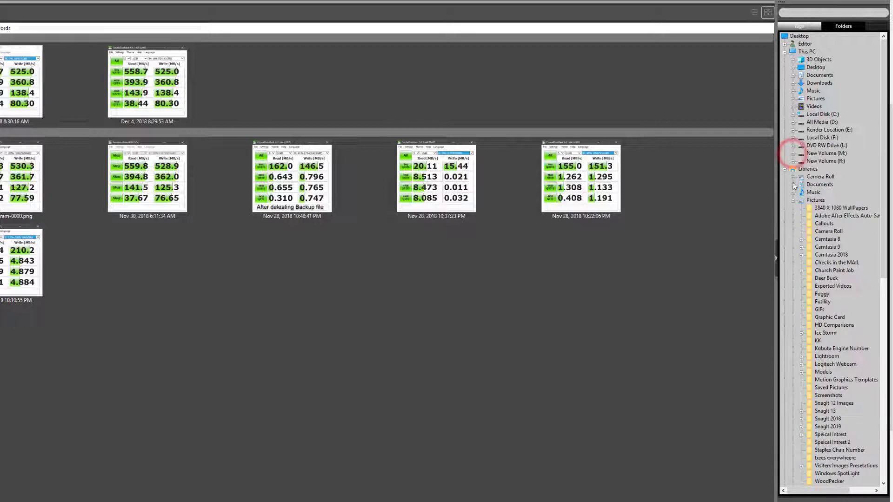
click(885, 212)
drag(885, 212, 890, 271)
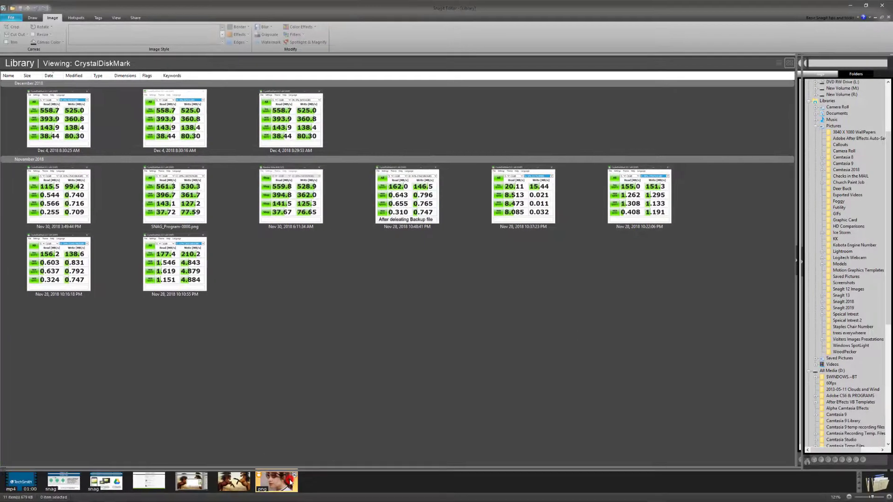
- Open the portrait image from the tray and look over the SuperStamps Assets collections in the web browser
click(269, 491)
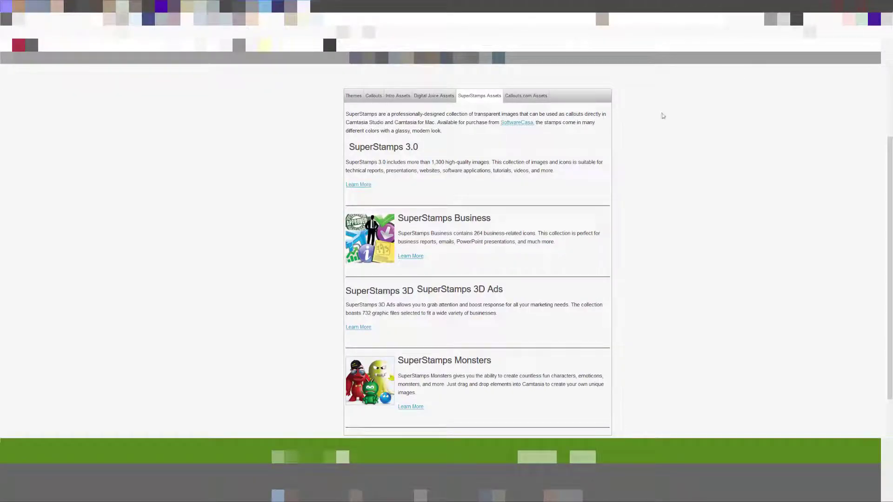
scroll(471, 177, down, 1)
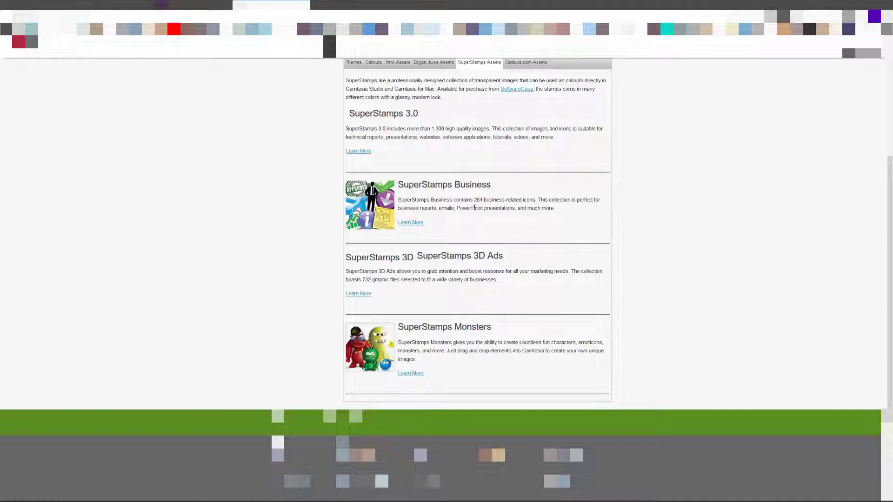
mouse_move(588, 501)
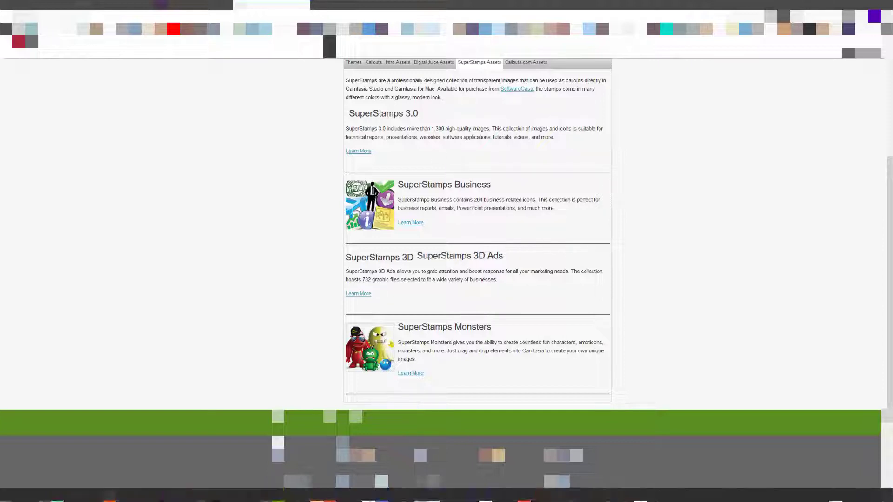
click(657, 492)
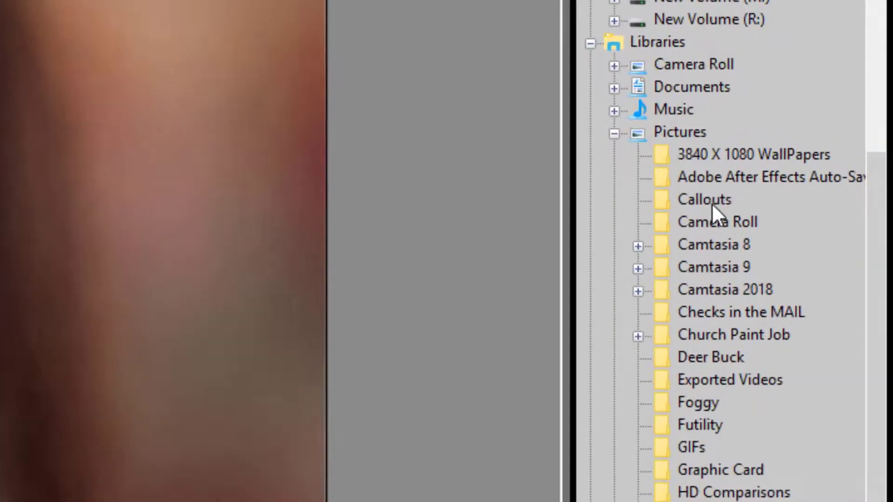
- Open Asset 1.png from the Callouts folder and place its speech bubble on the portrait in front of the nose
click(704, 199)
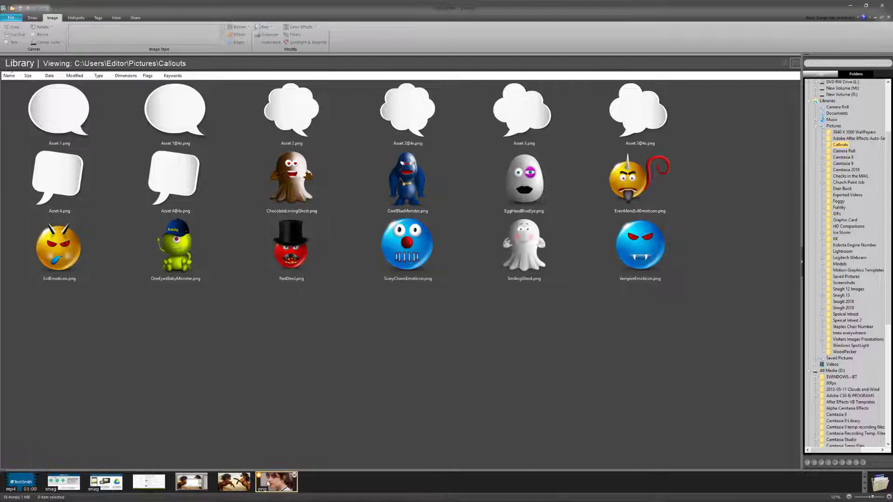
double_click(50, 121)
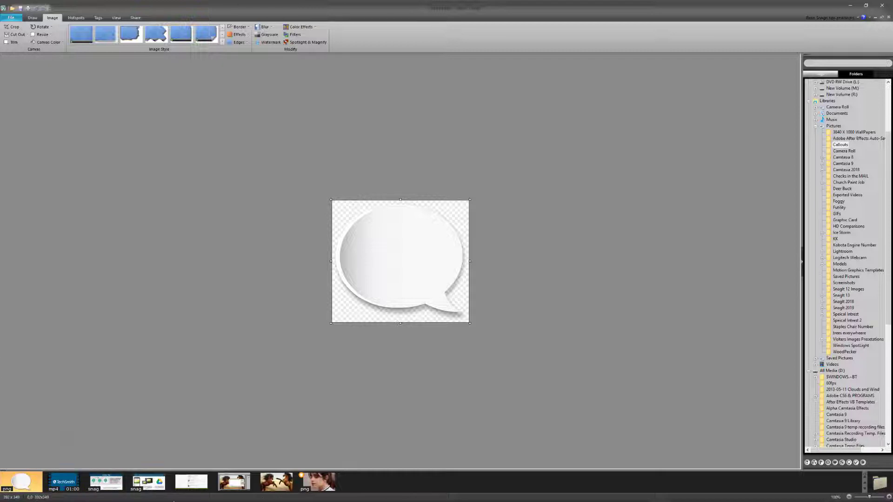
click(316, 485)
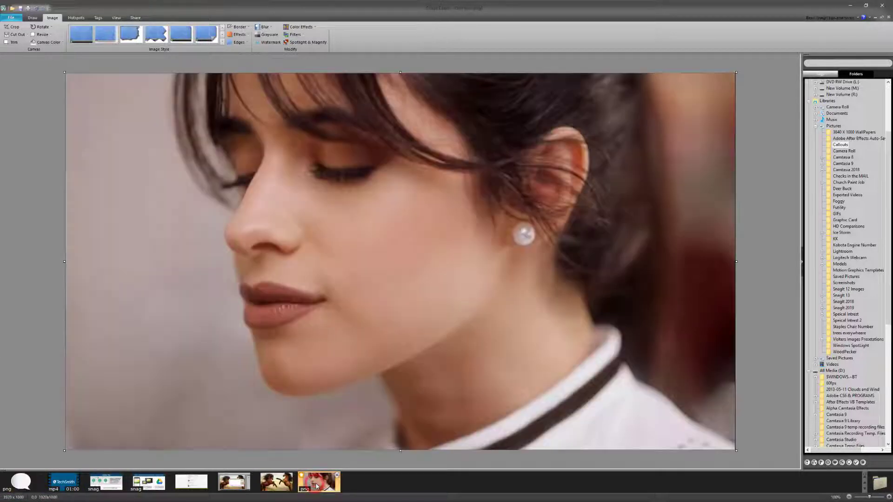
drag(21, 481, 160, 273)
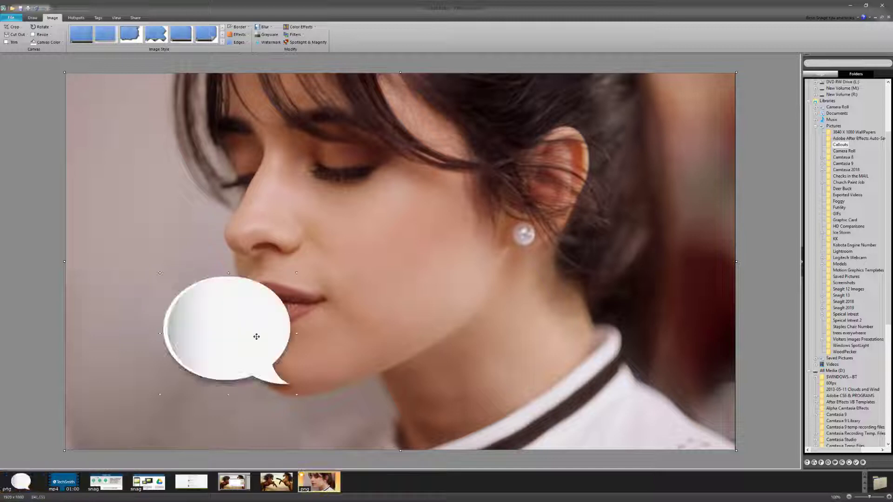
drag(256, 336, 171, 249)
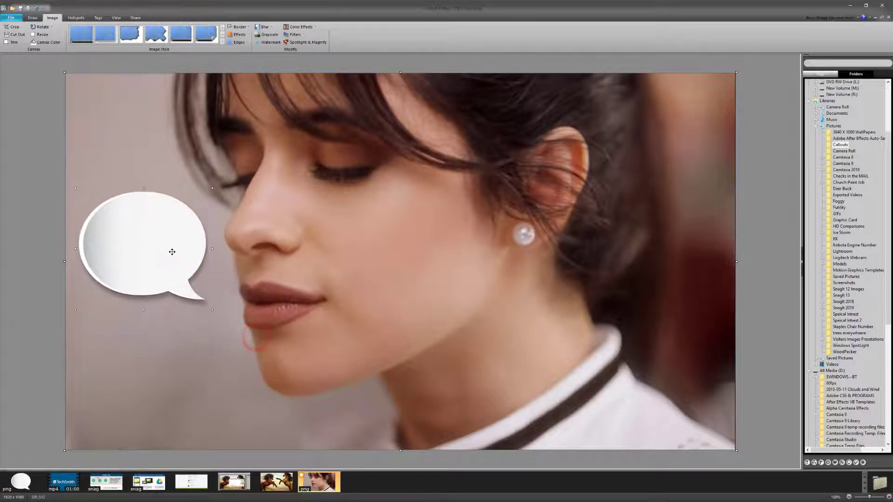
click(427, 297)
- Add a second Asset 1.png bubble to the portrait from Pictures > Callouts in File Explorer and move it over the nose and mouth
key(super+e)
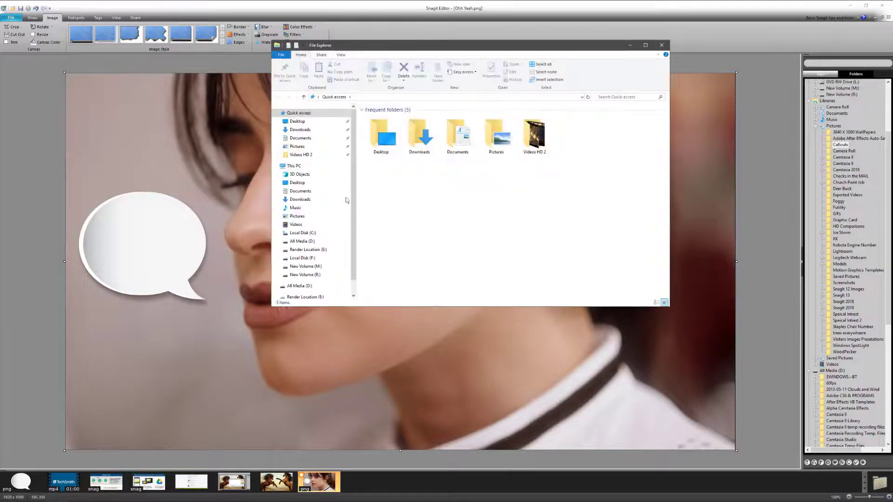
click(302, 216)
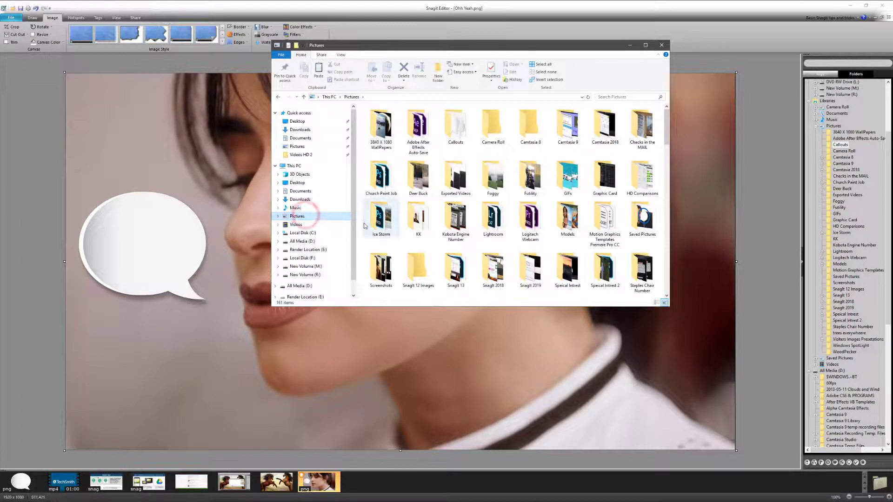
double_click(455, 127)
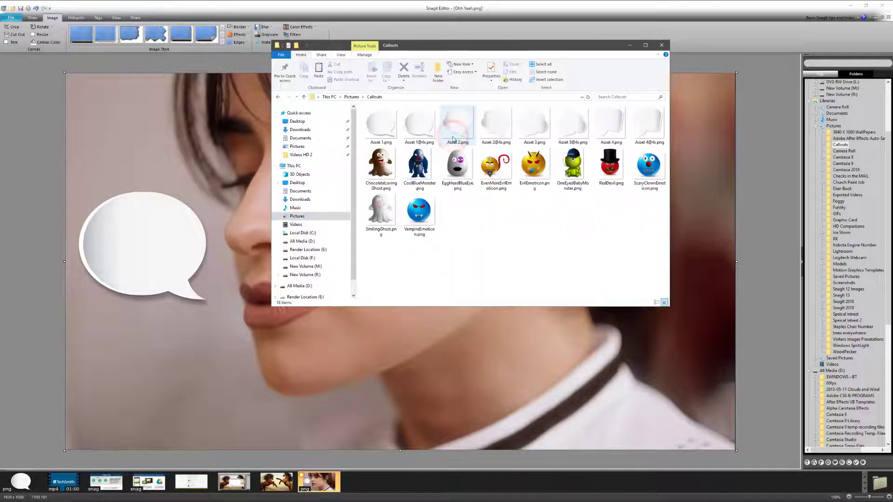
drag(386, 130, 214, 371)
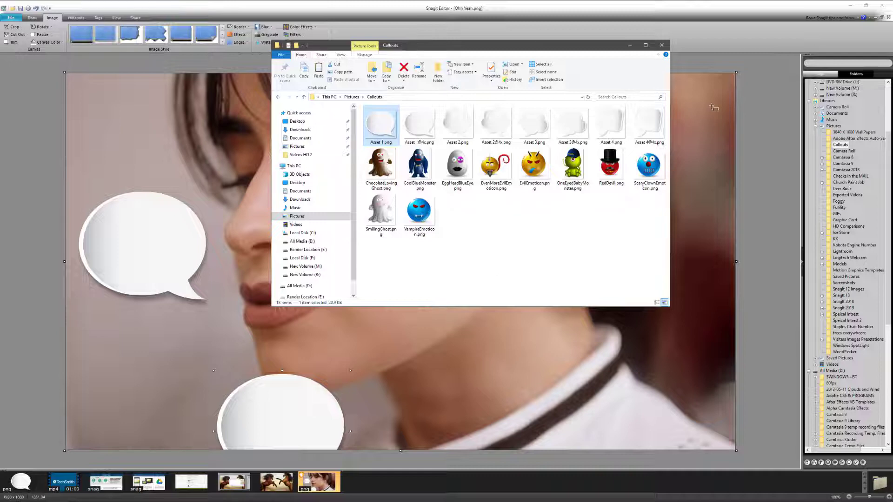
click(661, 45)
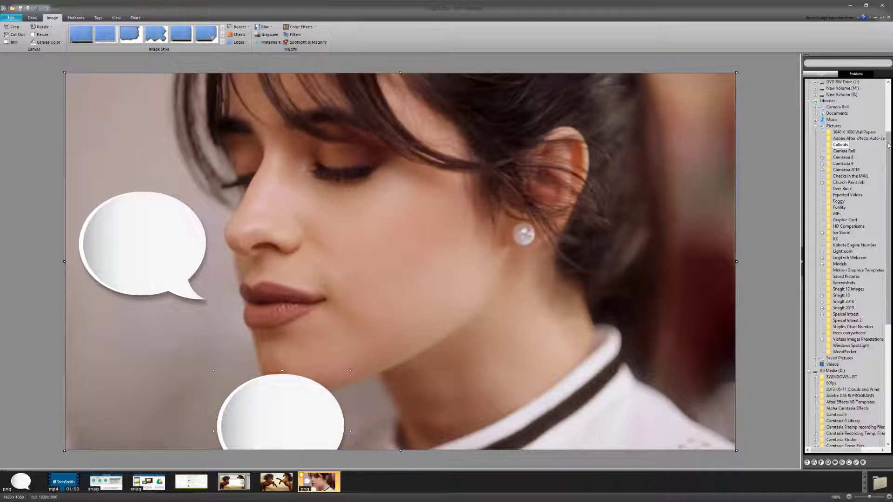
drag(267, 418, 241, 256)
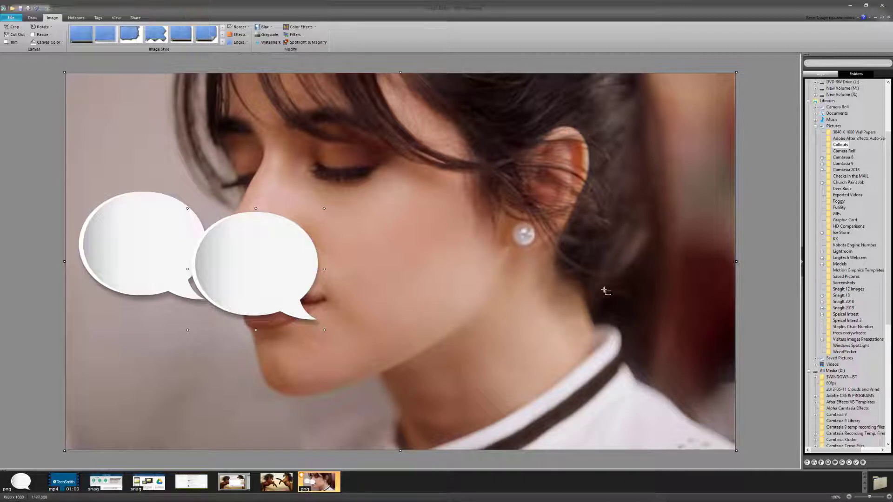
- Save the portrait from the tray into the Foggy folder and show that folder's contents
drag(324, 482, 849, 203)
drag(330, 485, 837, 206)
click(841, 202)
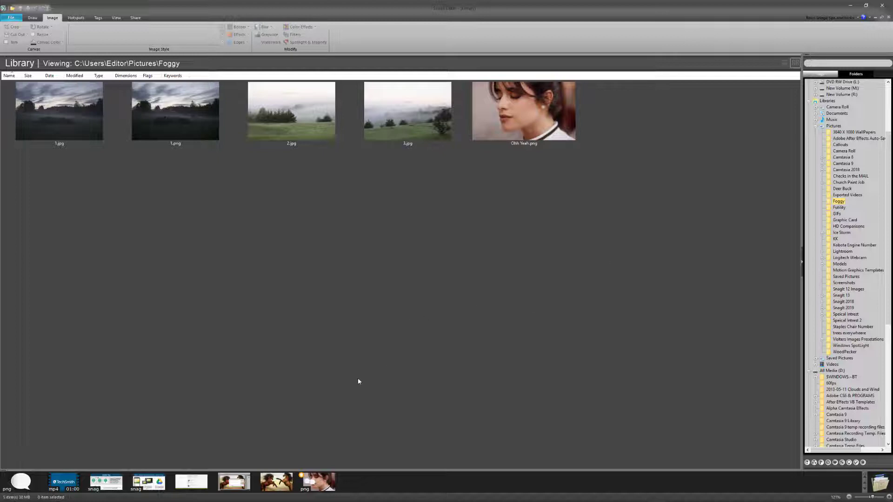
- Open the two-horses image from the tray and add the speech bubble callout over the front horse's raised legs on the canvas
click(279, 488)
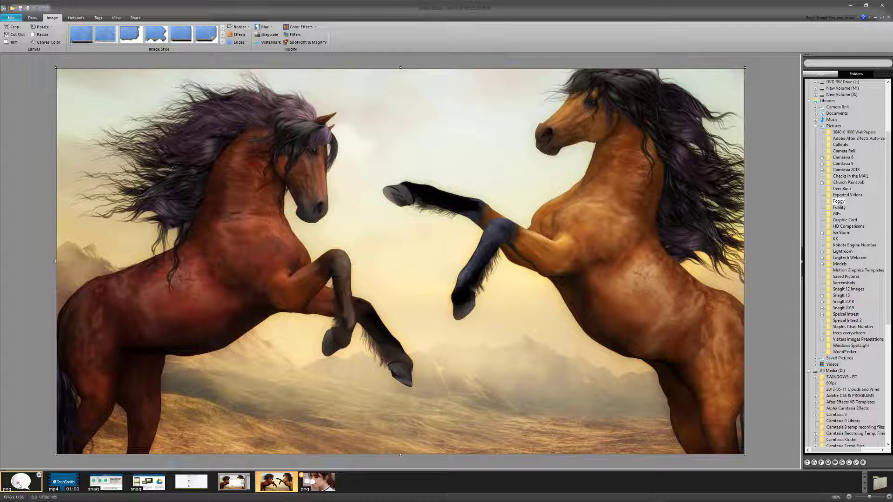
drag(19, 485, 232, 256)
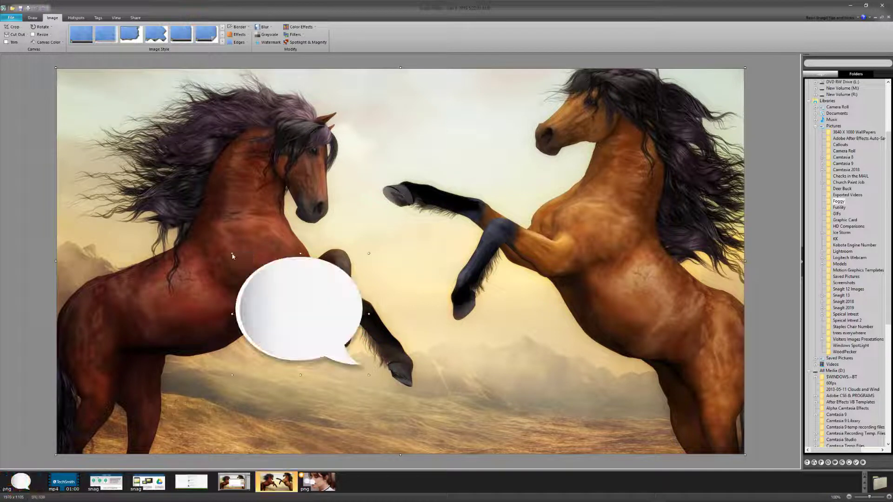
click(489, 353)
- Save the horses image as a PNG in the Foggy folder under the suggested name and show that folder's contents
drag(286, 485, 841, 204)
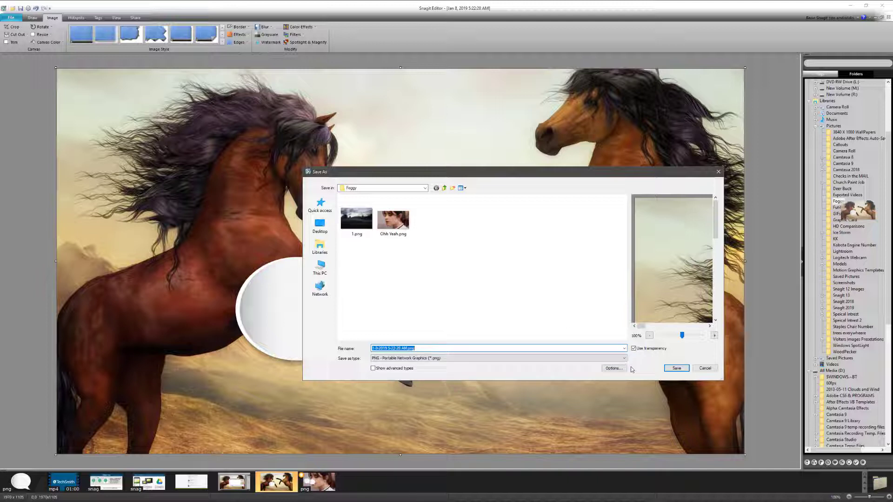
click(676, 368)
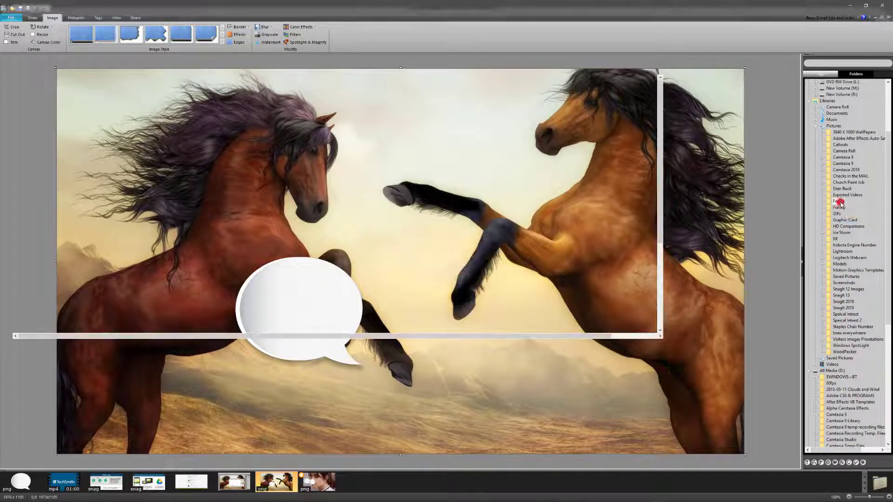
click(838, 202)
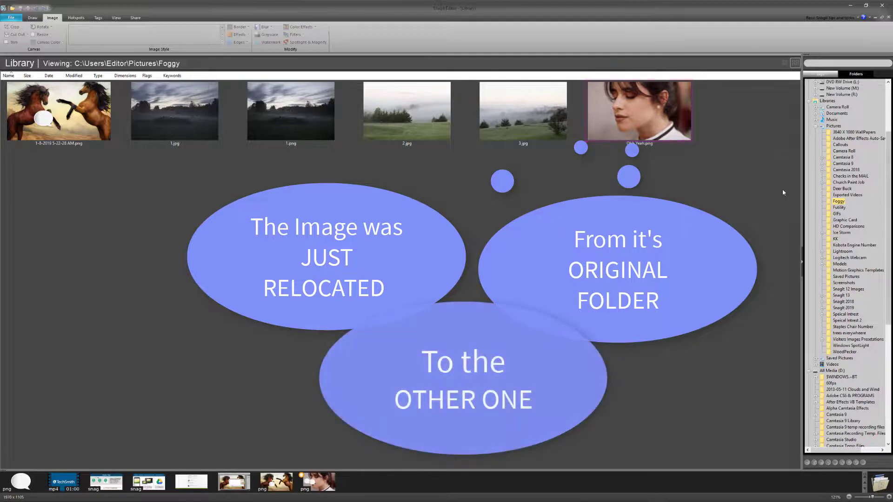
- Collapse the expanded branches of the folder tree and switch the library between its tags and folders views
click(816, 126)
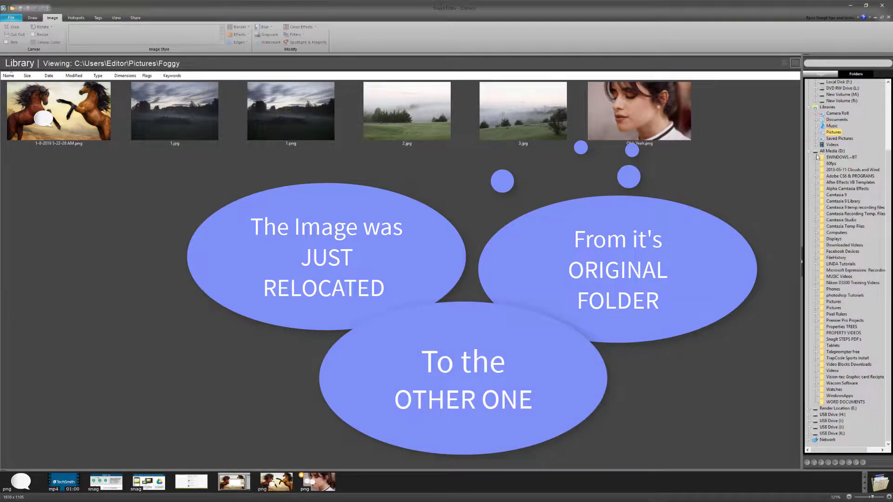
click(889, 186)
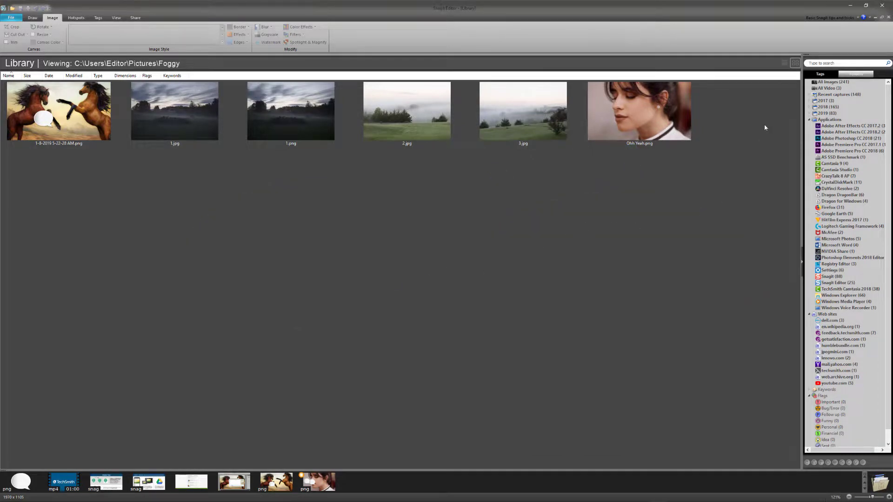
click(819, 77)
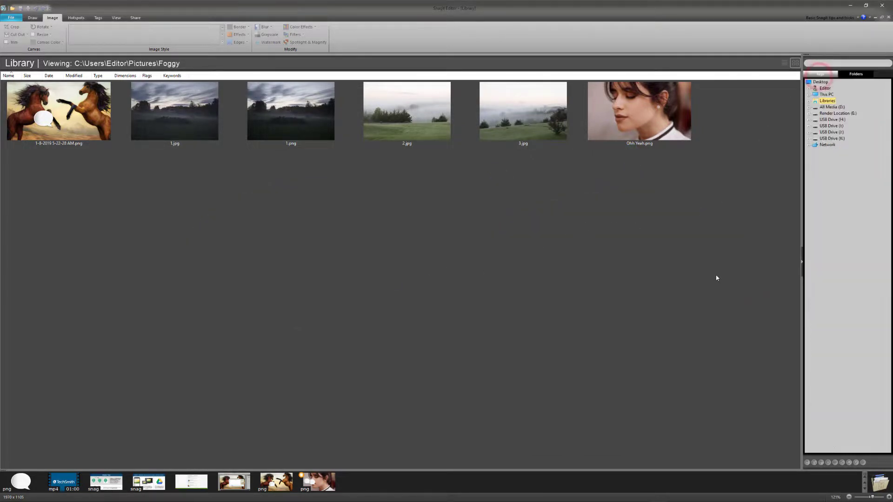